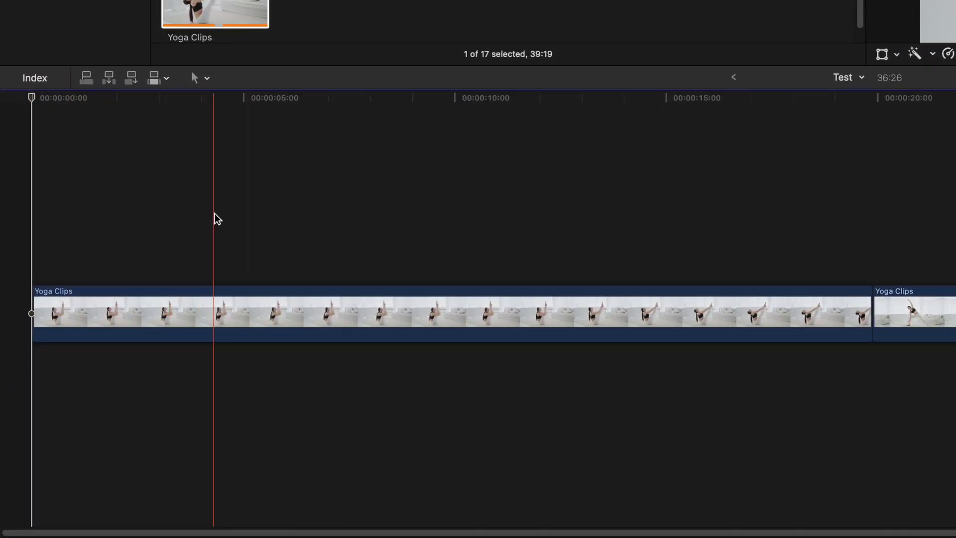
# - Mark a 9:13 range starting near 5 seconds on the first Yoga Clips clip
pyautogui.press('i')
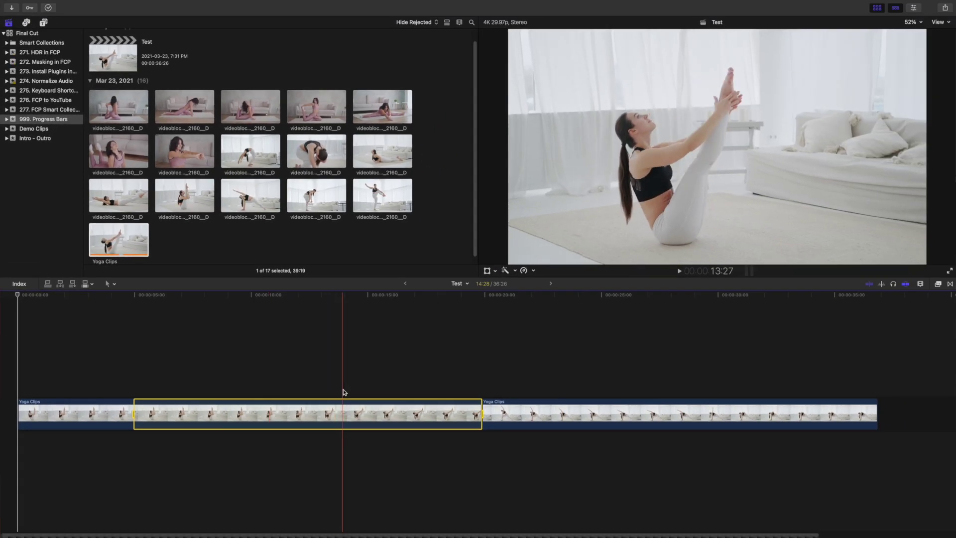
pyautogui.press('o')
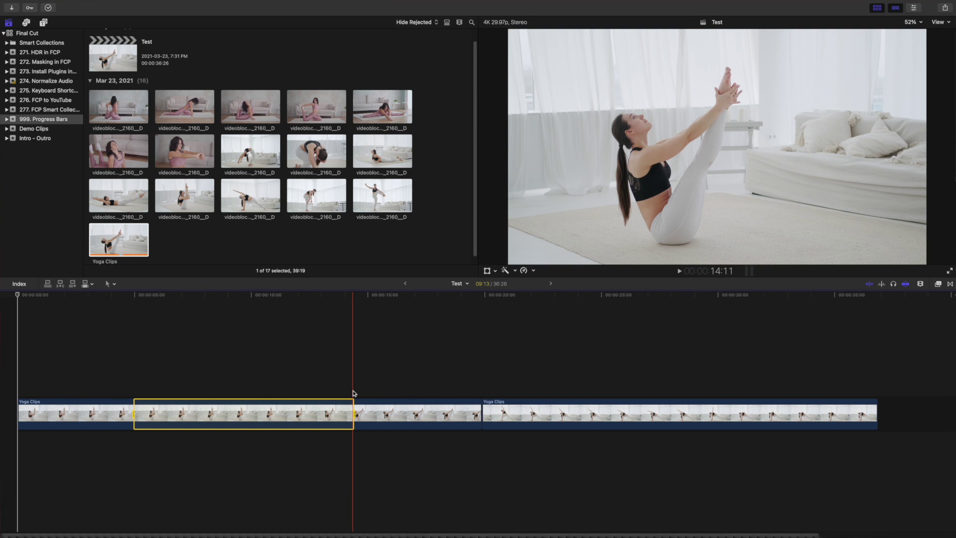
pyautogui.press('alt+super+1')
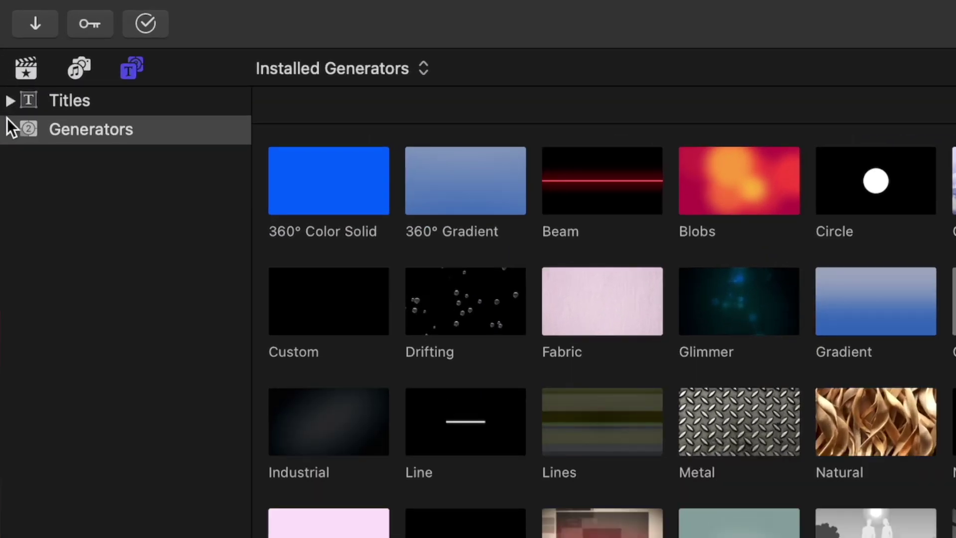
# - Connect a Custom solid from Generators > Solids above the marked range
pyautogui.click(5, 126)
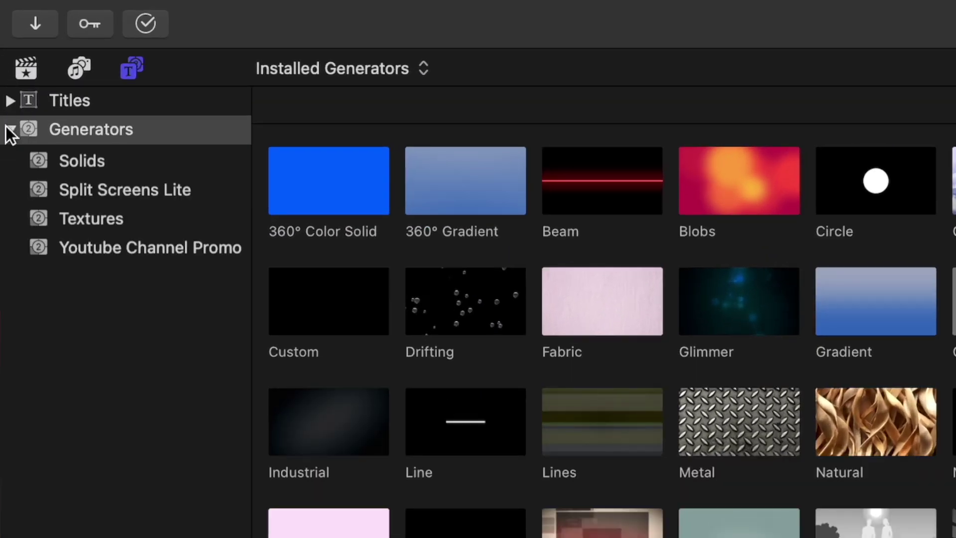
pyautogui.click(106, 303)
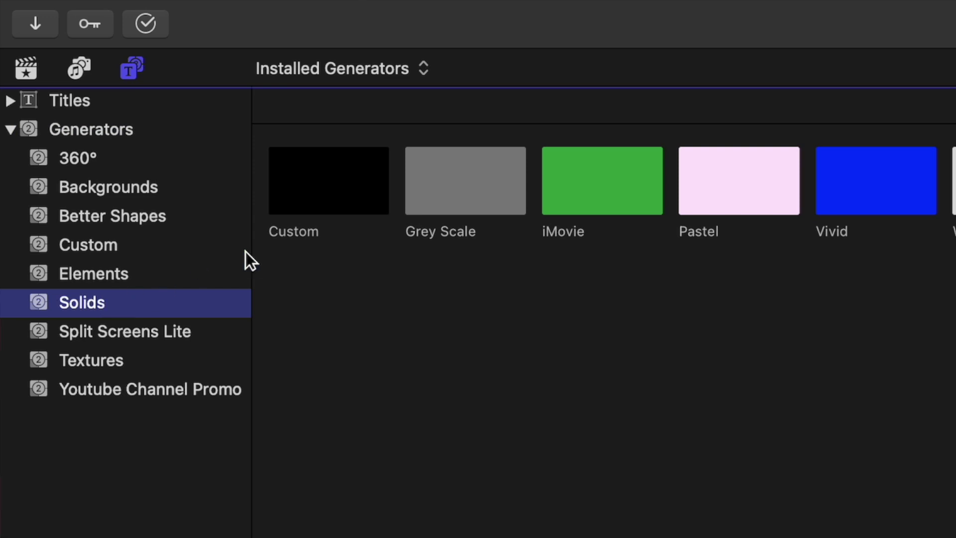
pyautogui.click(342, 212)
pyautogui.press('q')
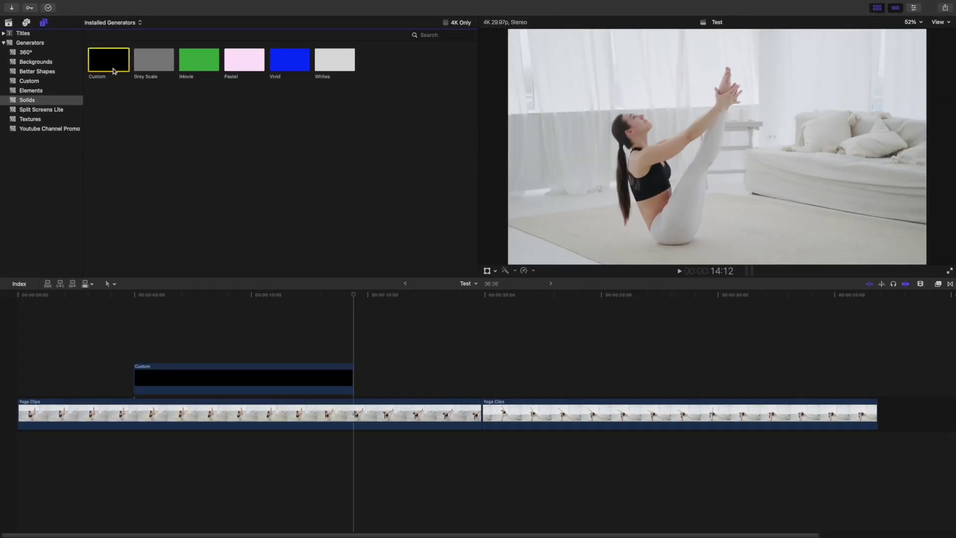
# - Color the Custom solid Tangerine orange and crop 2105 px from the top into a bottom bar
pyautogui.press('alt')
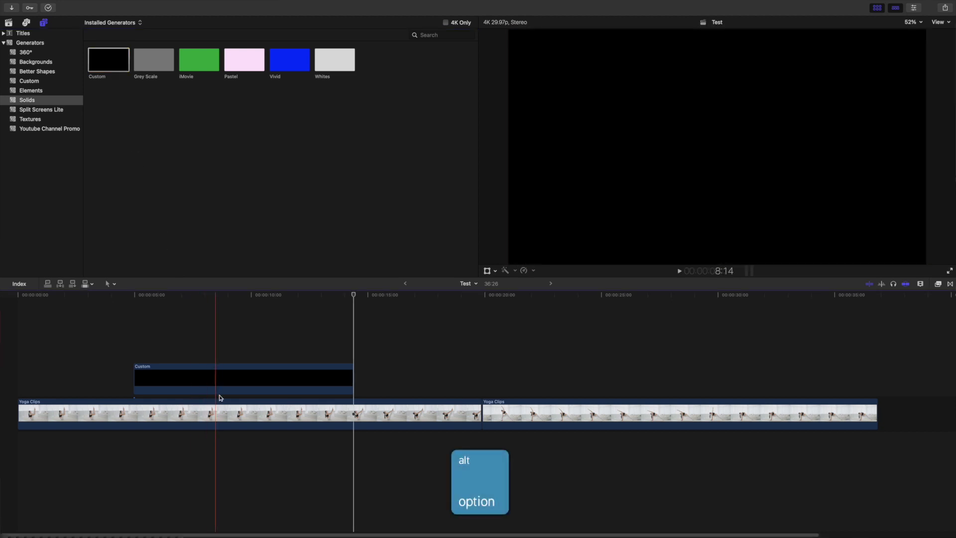
pyautogui.click(229, 393)
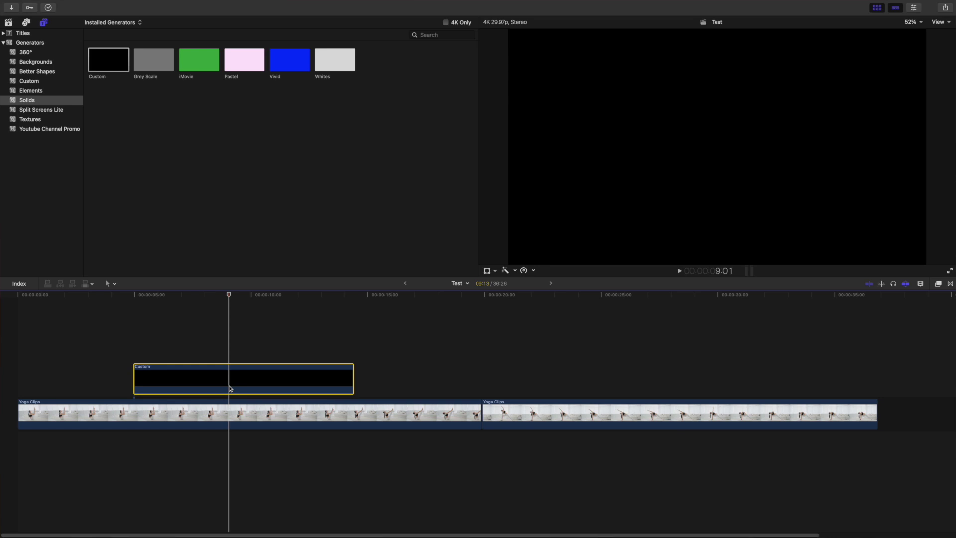
pyautogui.press('super+4')
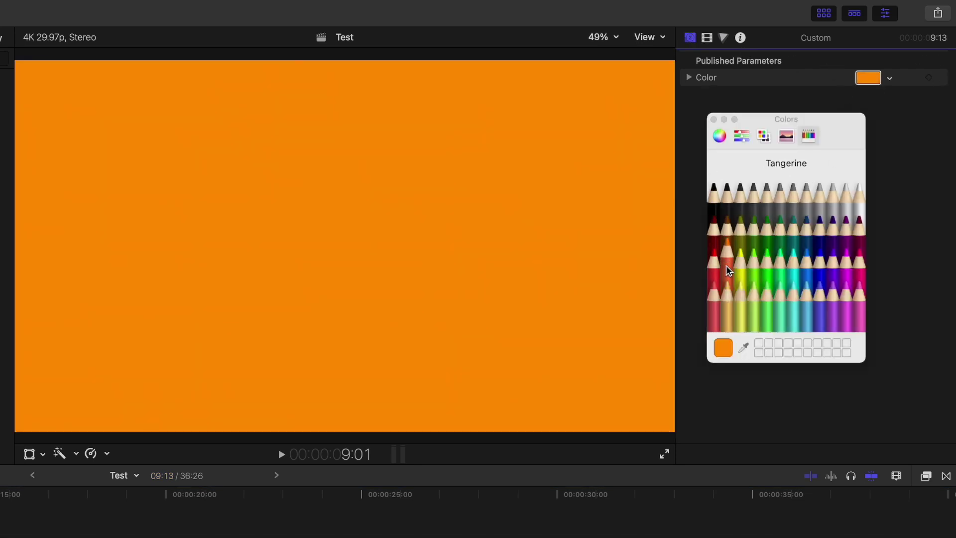
pyautogui.click(713, 119)
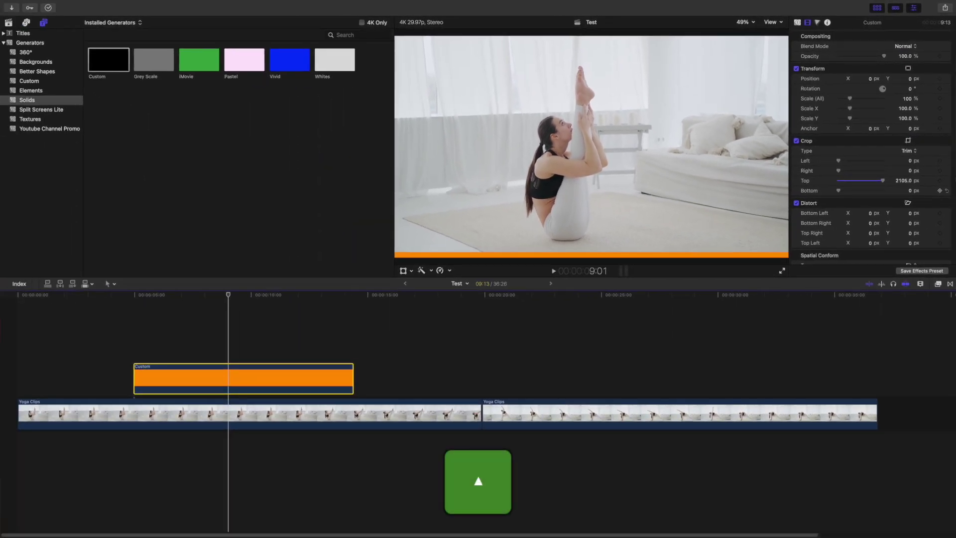
pyautogui.press('Up')
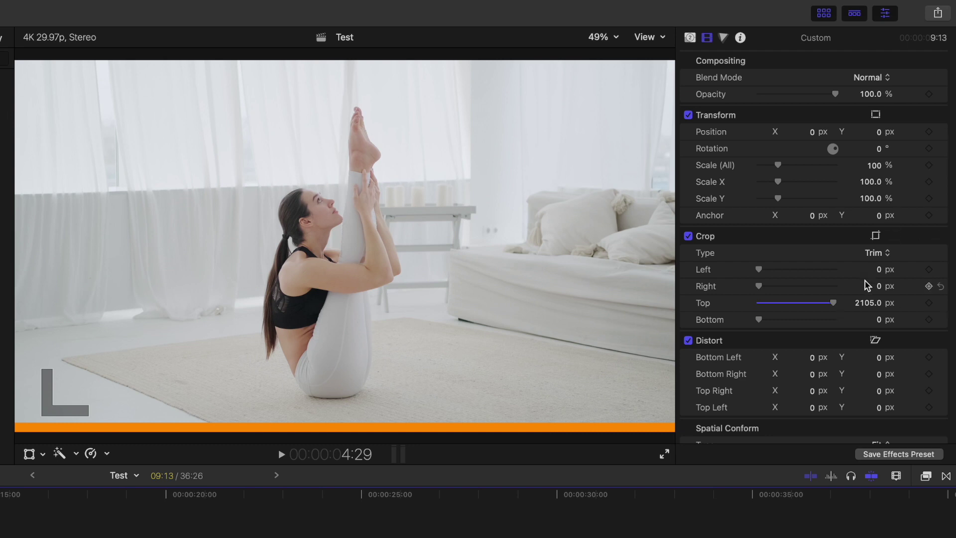
# - Keyframe the bar's Right crop at 3840 at the clip start and 0 at the clip end
pyautogui.click(878, 288)
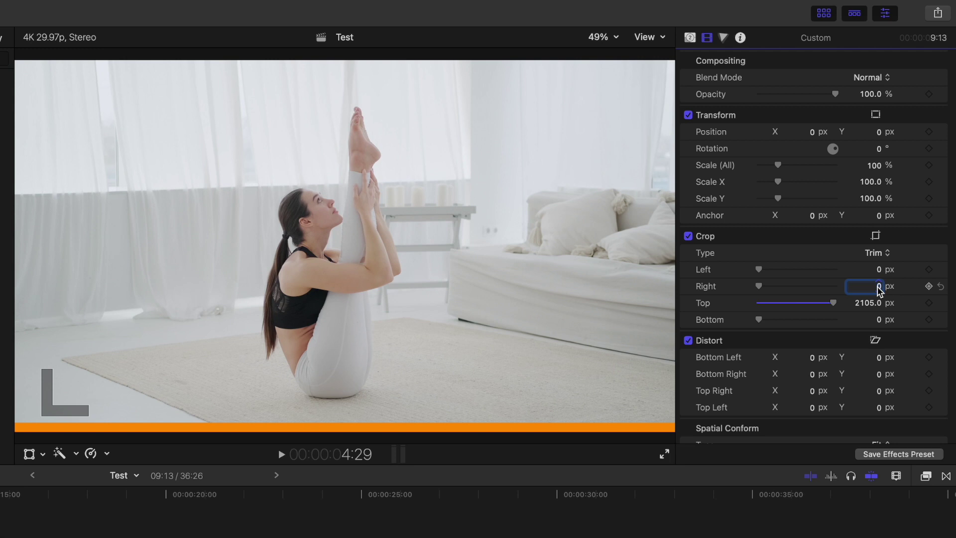
pyautogui.write('3840')
pyautogui.press('Return')
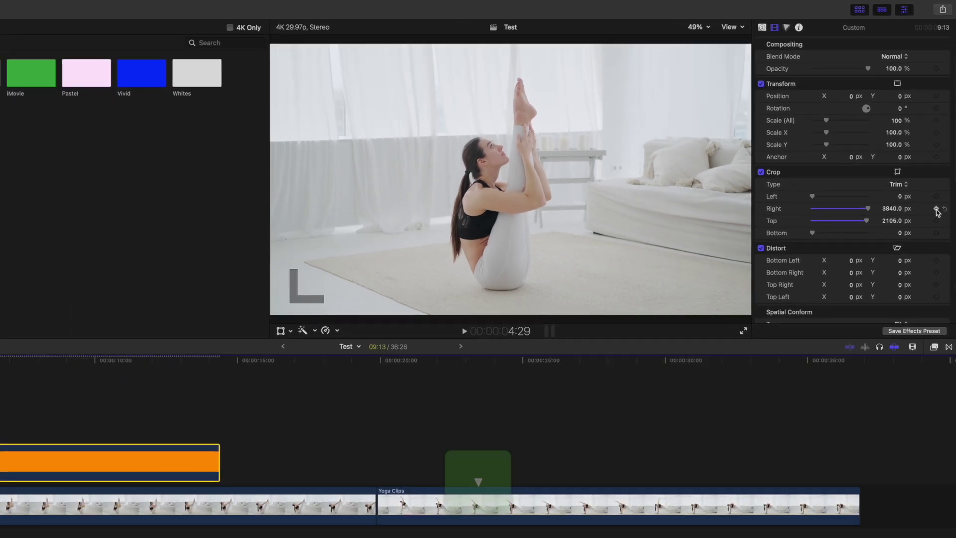
pyautogui.press('Down')
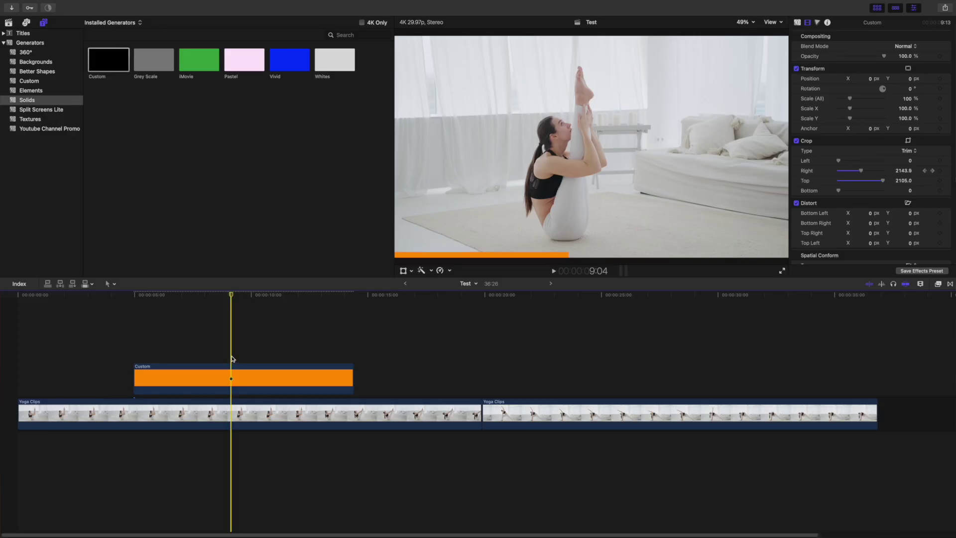
pyautogui.click(232, 381)
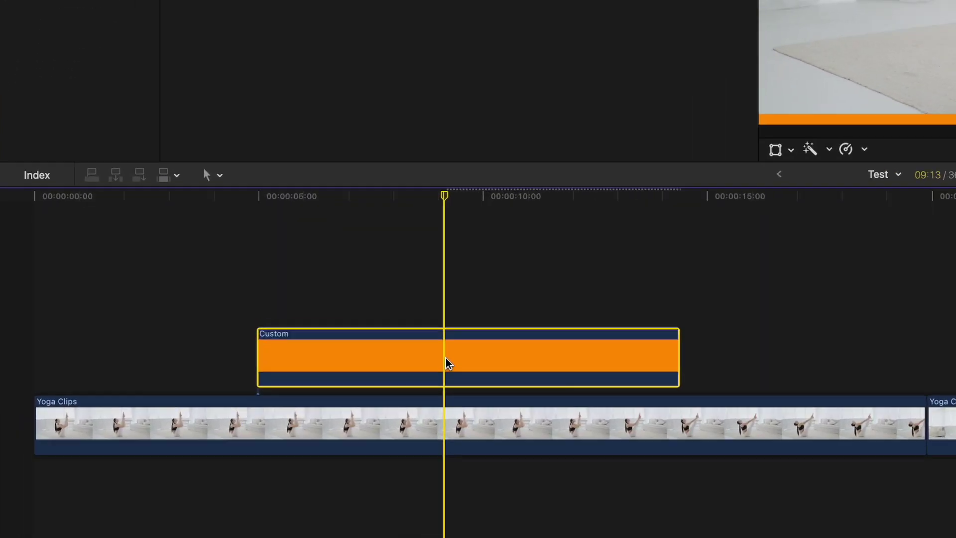
# - Drag the bar's final Right crop keyframe earlier to 01:00:08:29 in Video Animation
pyautogui.hotkey('ctrl', 'v')
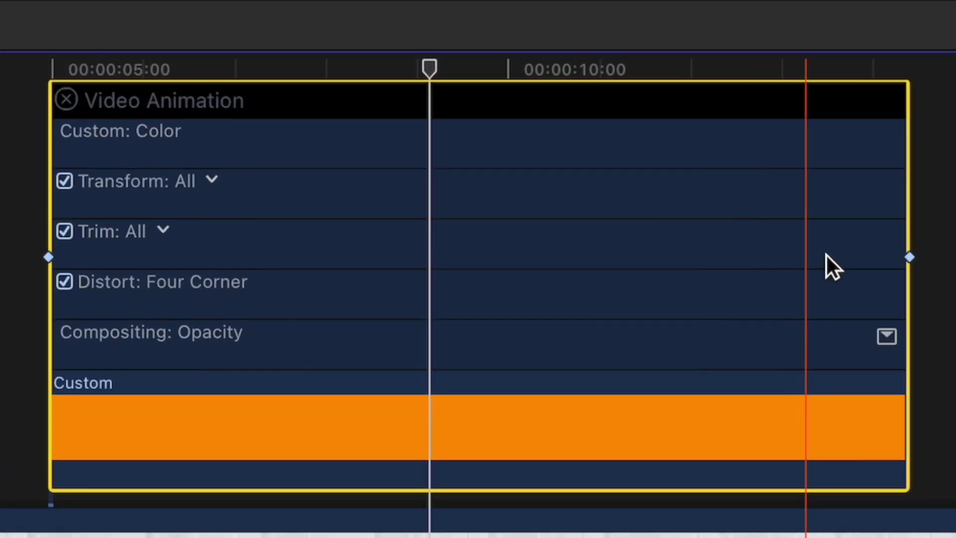
pyautogui.moveTo(907, 260); pyautogui.dragTo(794, 257)
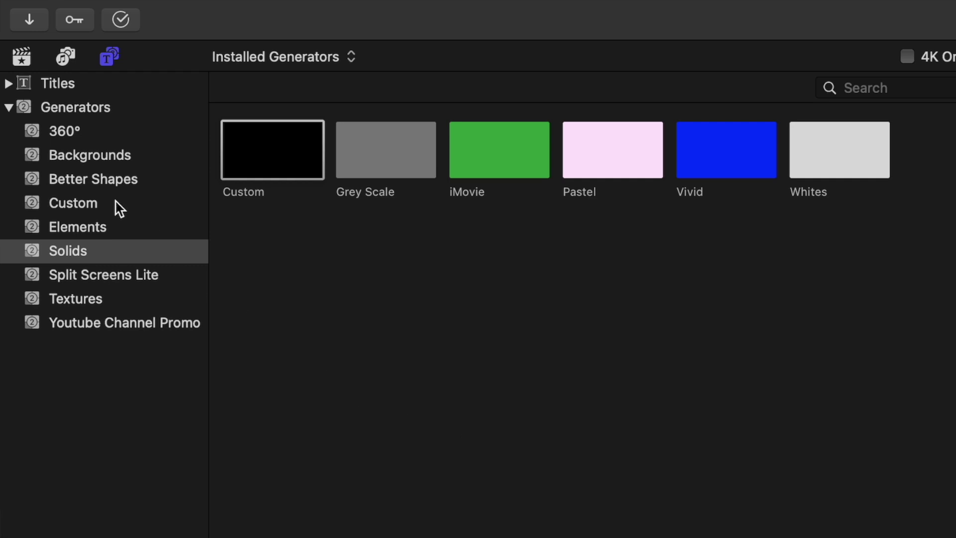
# - Connect a Better Shapes Circle above the second yoga clip and lengthen it toward the clip's end
pyautogui.click(110, 179)
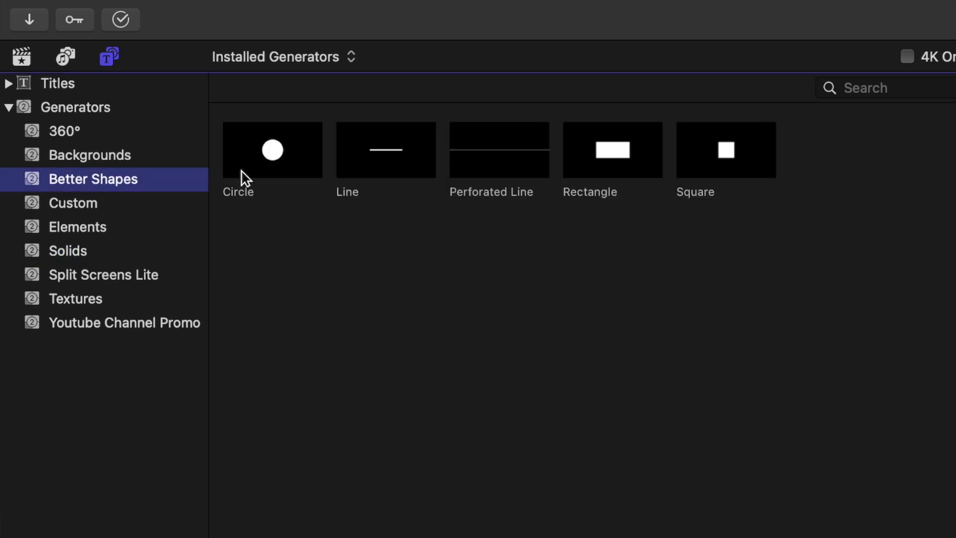
pyautogui.click(242, 172)
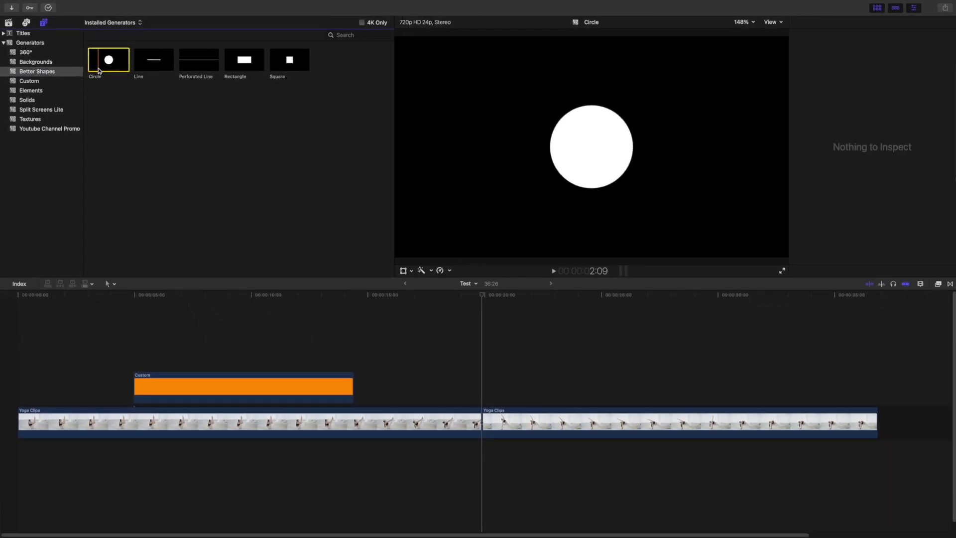
pyautogui.press('q')
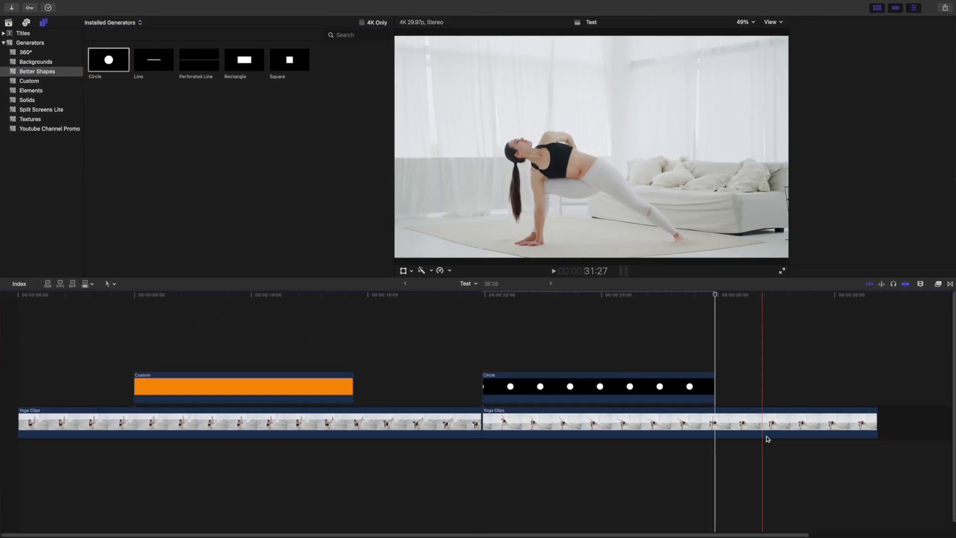
pyautogui.press('super+4')
pyautogui.moveTo(714, 385); pyautogui.dragTo(875, 386)
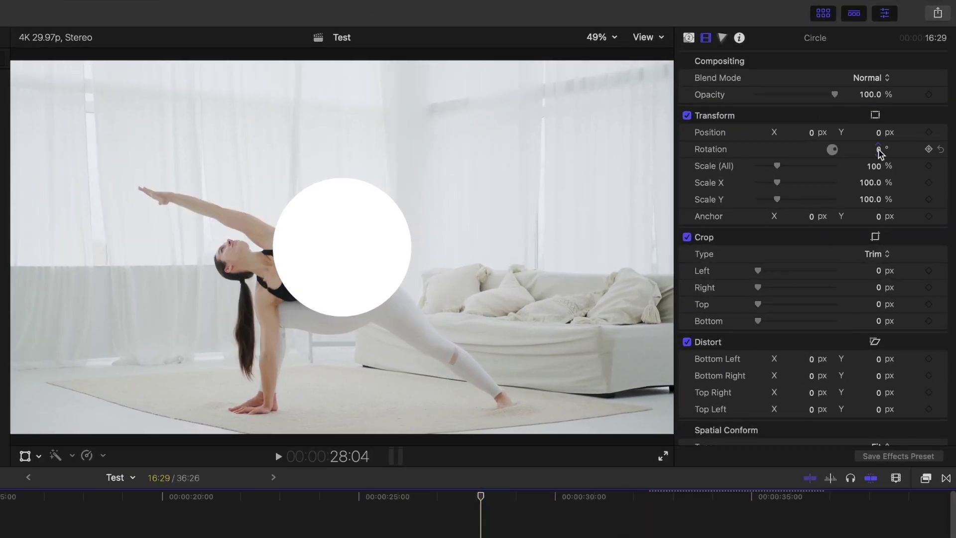
# - Rotate the circle -90°, replace its fill with a Tangerine outline of width 76
pyautogui.click(880, 152)
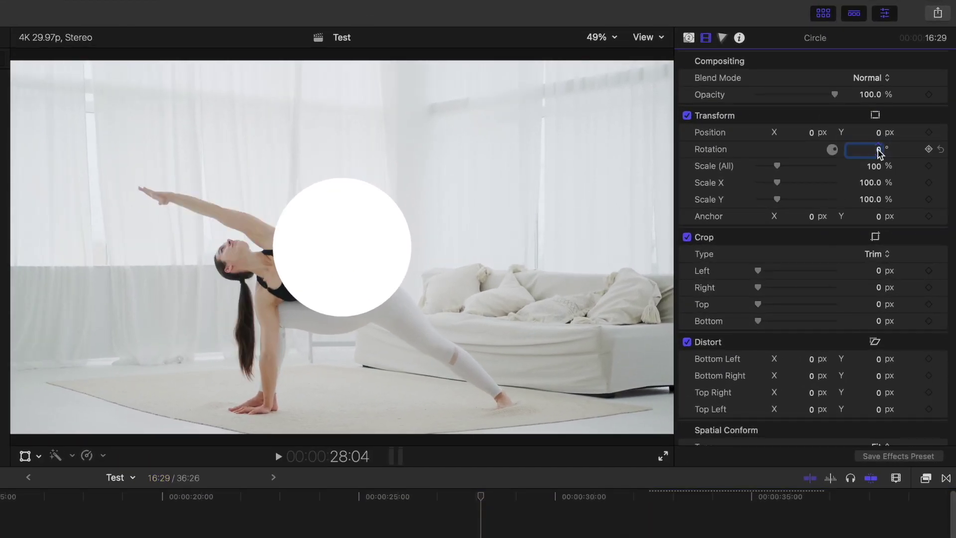
pyautogui.press('Return')
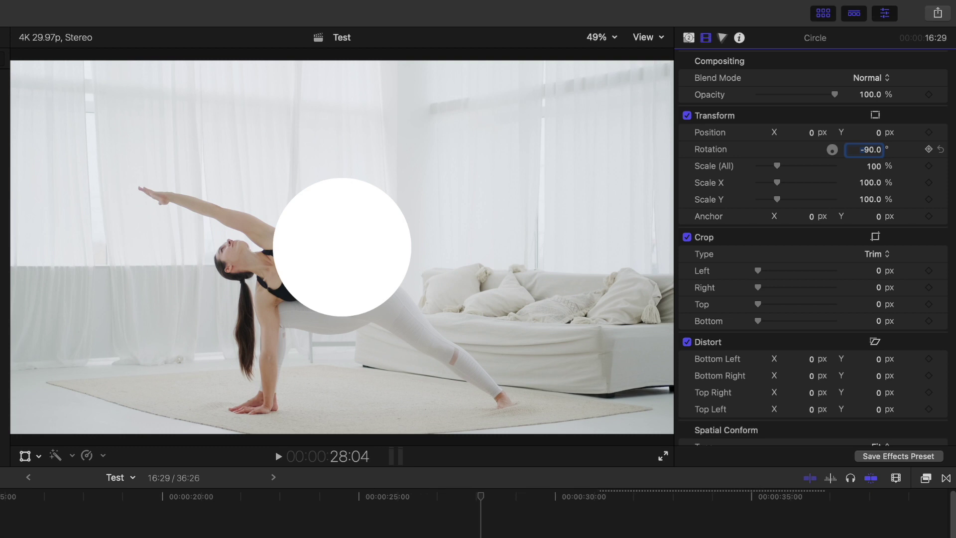
pyautogui.click(689, 39)
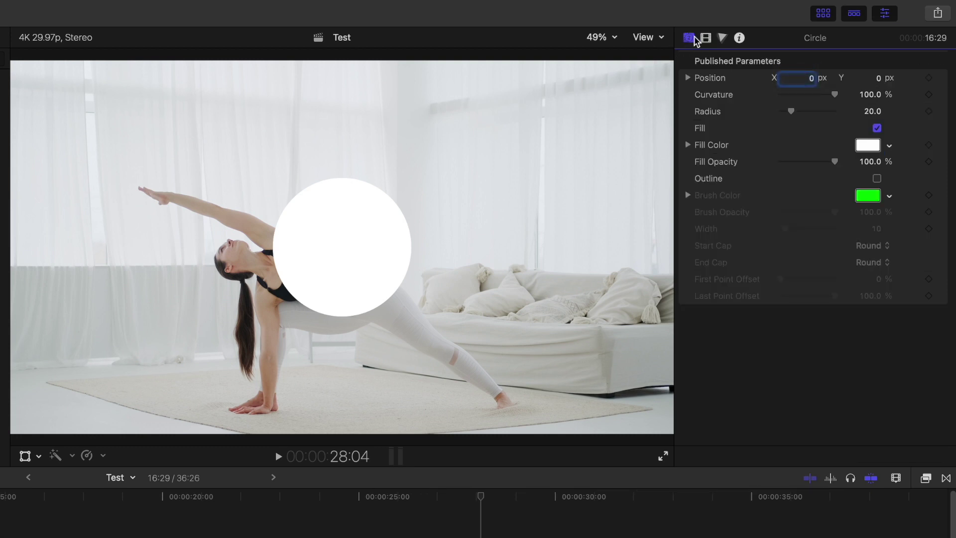
pyautogui.click(877, 128)
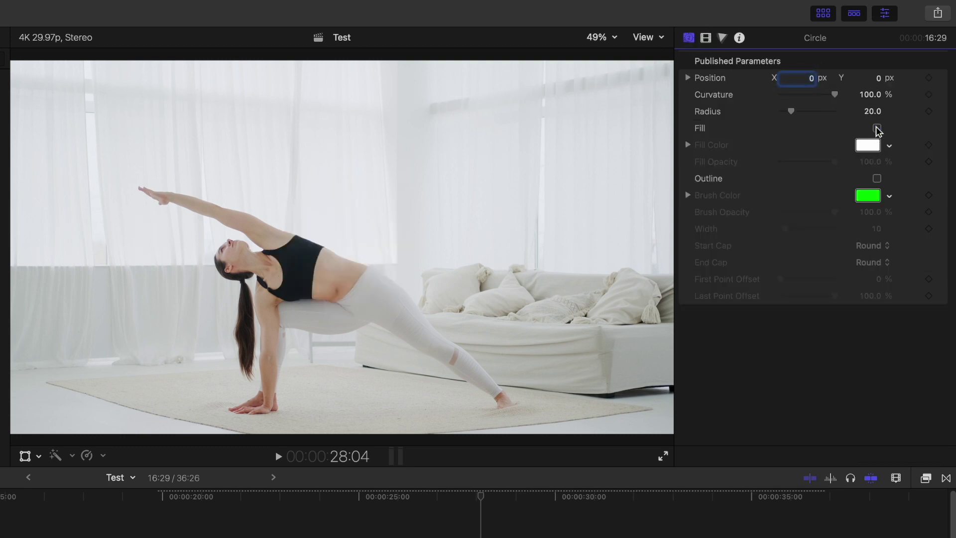
pyautogui.click(877, 178)
pyautogui.click(871, 196)
pyautogui.click(727, 270)
pyautogui.click(713, 120)
pyautogui.moveTo(788, 228); pyautogui.dragTo(823, 232)
# - Move the ring to the frame's lower-left corner, shrink it small, and preview playback
pyautogui.click(25, 457)
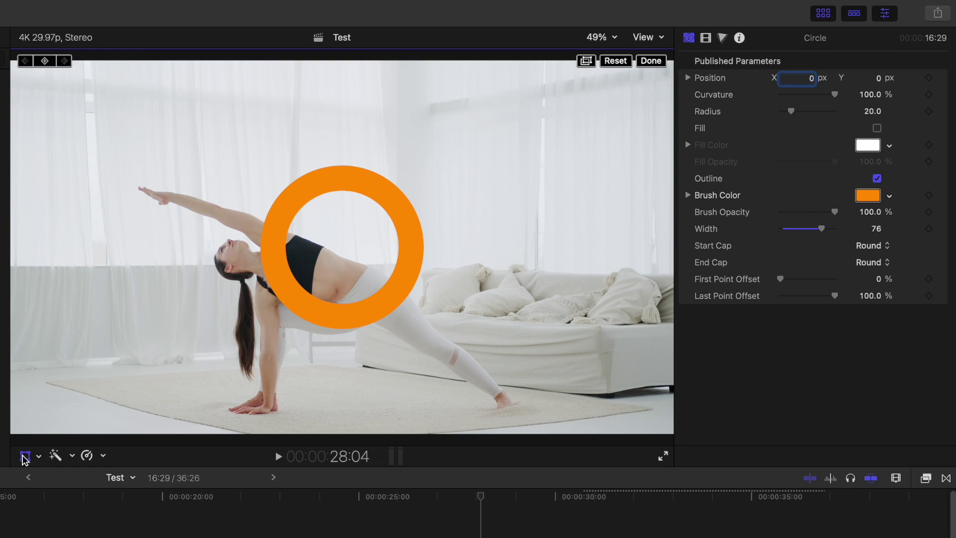
pyautogui.moveTo(342, 246); pyautogui.dragTo(82, 358)
pyautogui.click(601, 36)
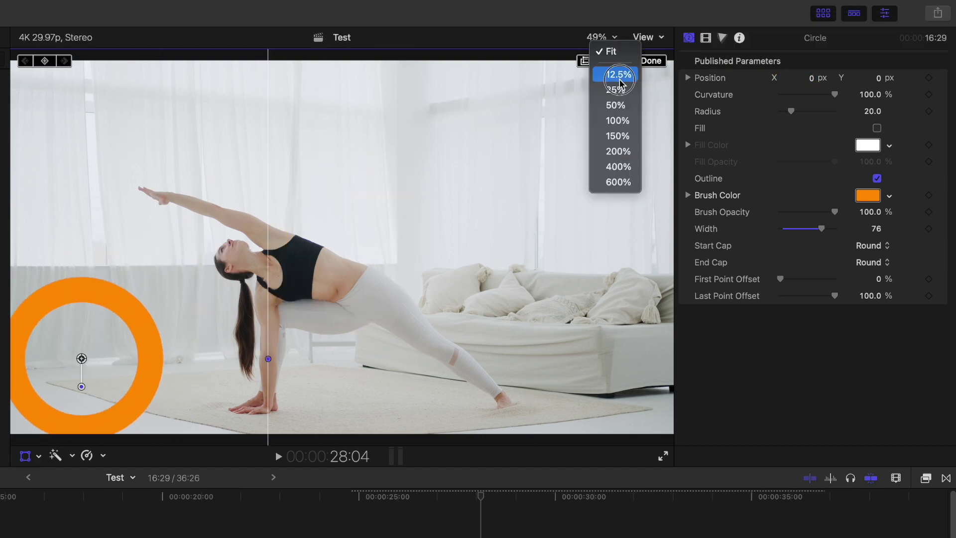
pyautogui.click(618, 89)
pyautogui.moveTo(251, 266); pyautogui.dragTo(240, 246)
pyautogui.click(602, 37)
pyautogui.click(611, 51)
pyautogui.press('space')
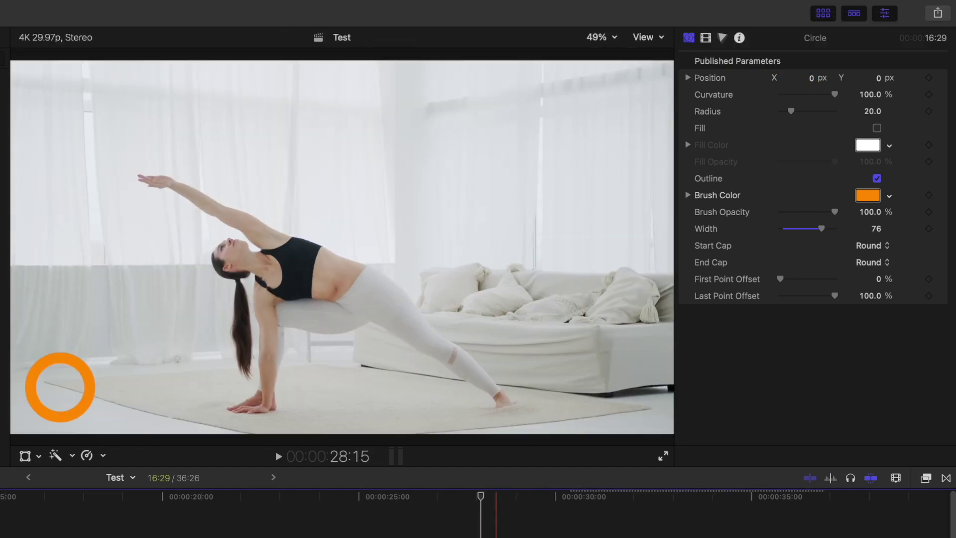
# - Option-drag a copy of the Circle clip above it and make the lower ring Aluminum grey
pyautogui.press('alt')
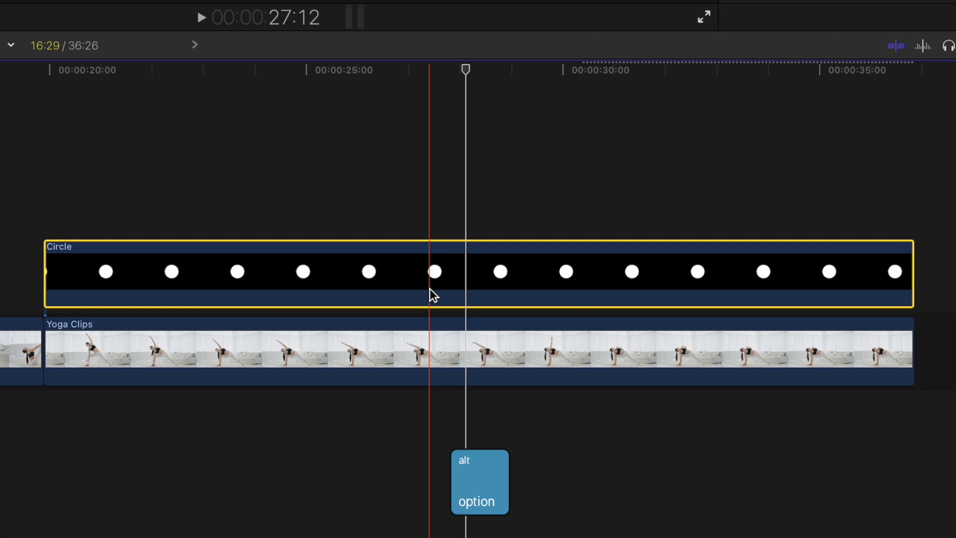
pyautogui.moveTo(429, 289); pyautogui.dragTo(425, 203)
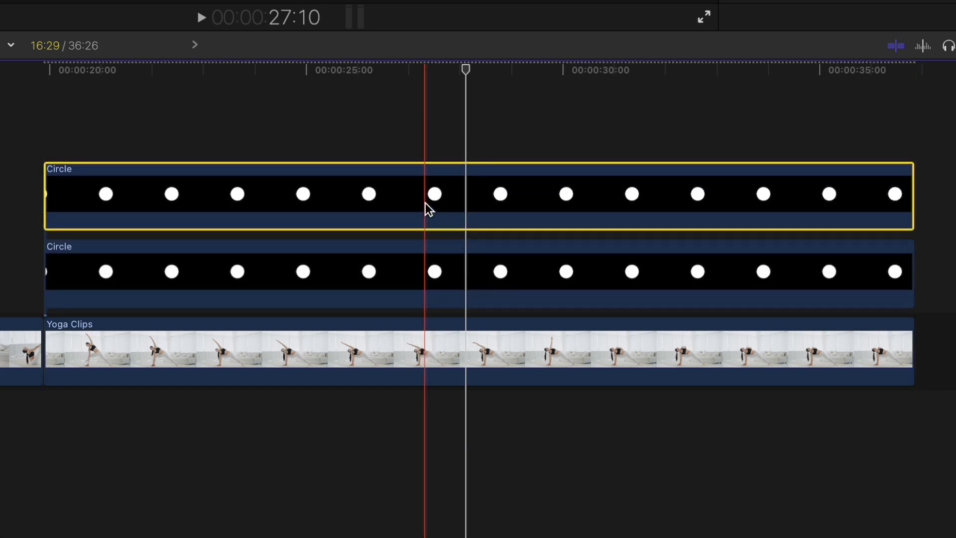
pyautogui.click(435, 264)
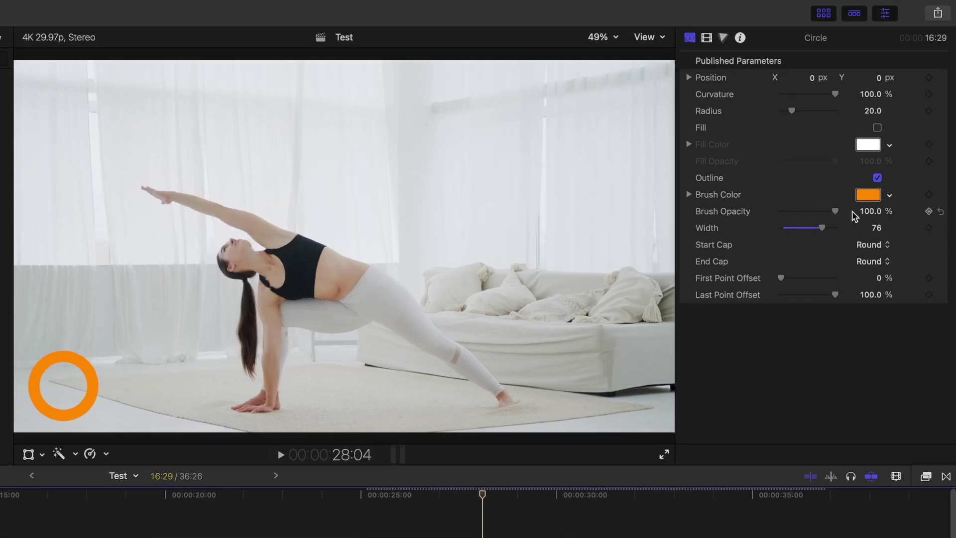
pyautogui.click(886, 113)
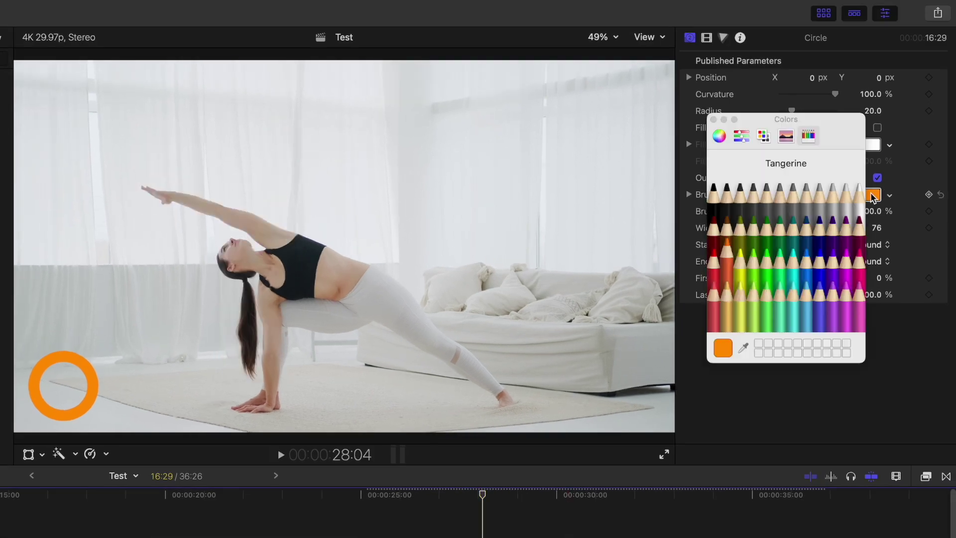
pyautogui.click(813, 206)
pyautogui.click(714, 120)
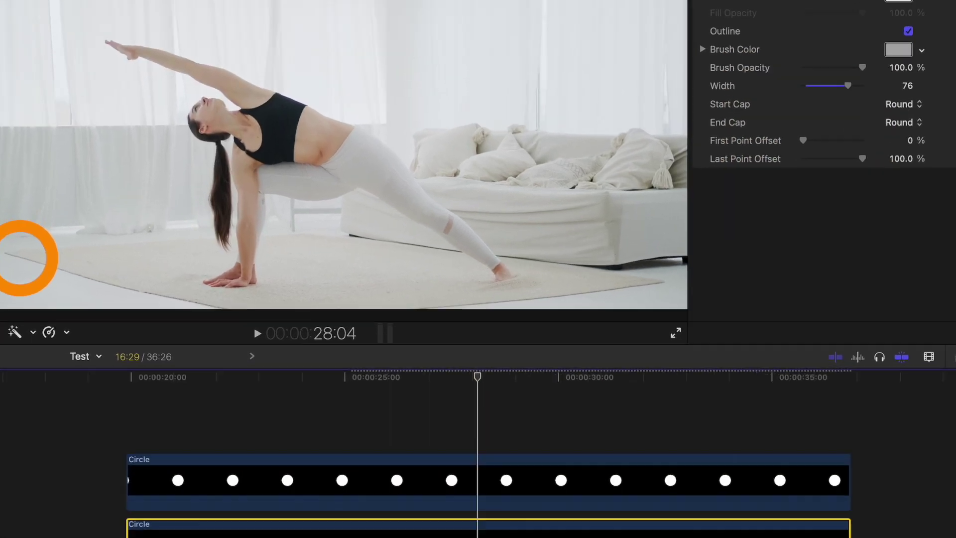
pyautogui.click(437, 232)
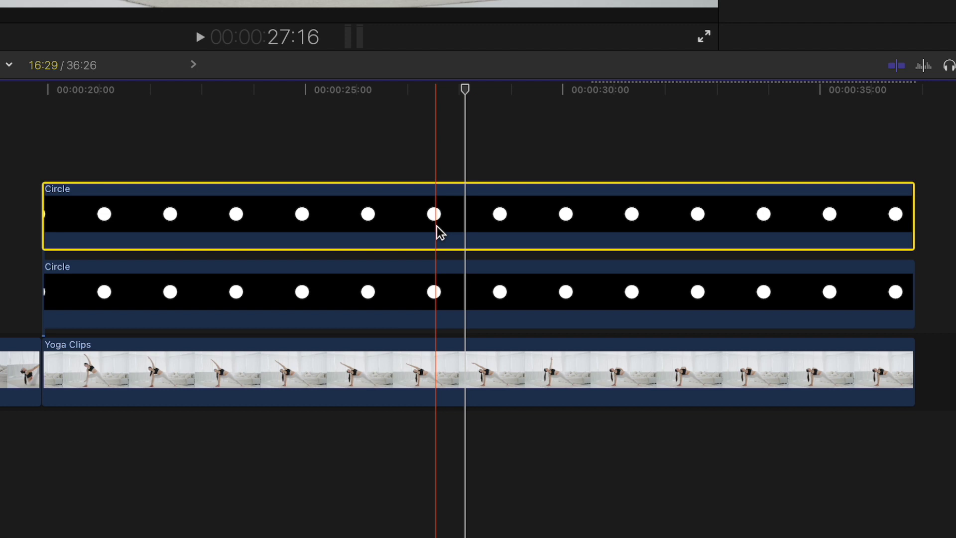
pyautogui.press('Up')
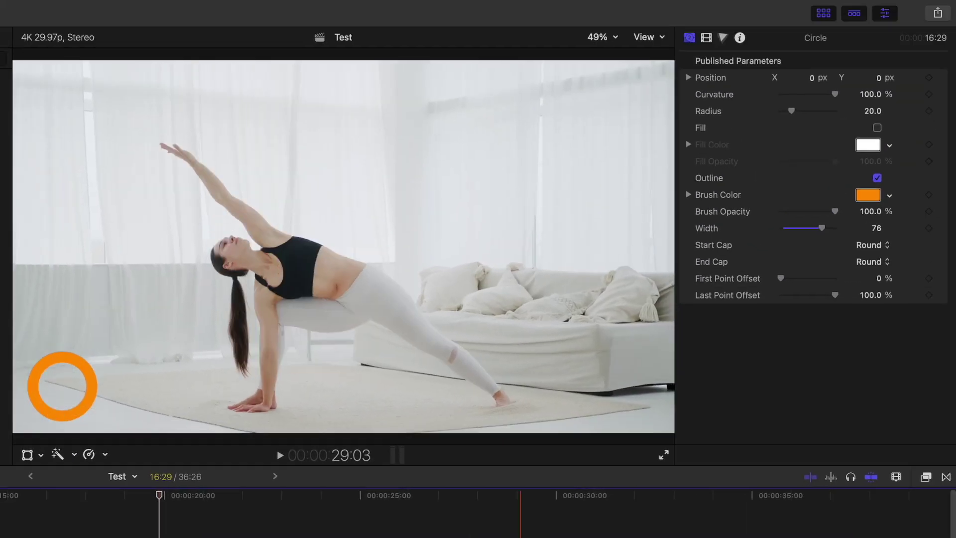
# - Set Start and End Cap to None and keyframe Last Point Offset from 0% to 100%
pyautogui.click(887, 246)
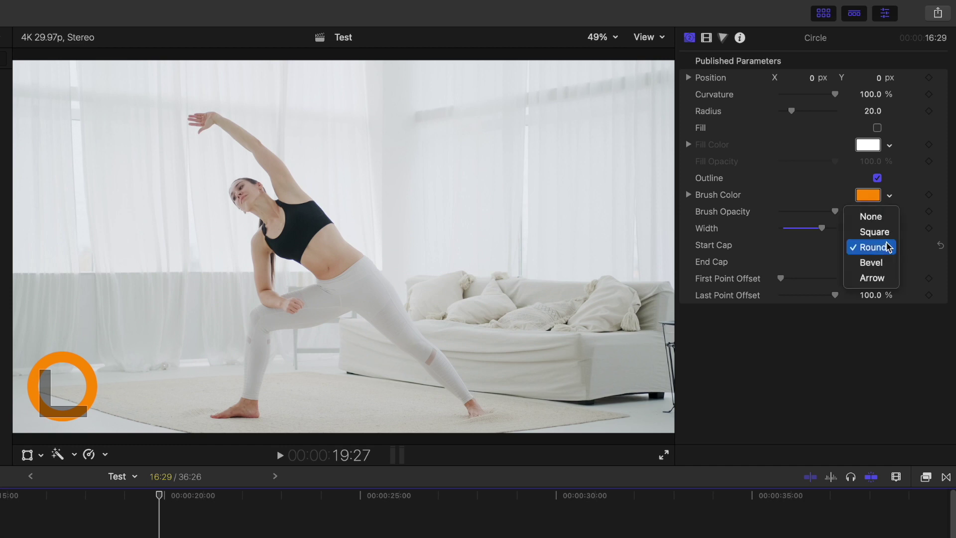
pyautogui.click(877, 217)
pyautogui.click(884, 262)
pyautogui.click(881, 235)
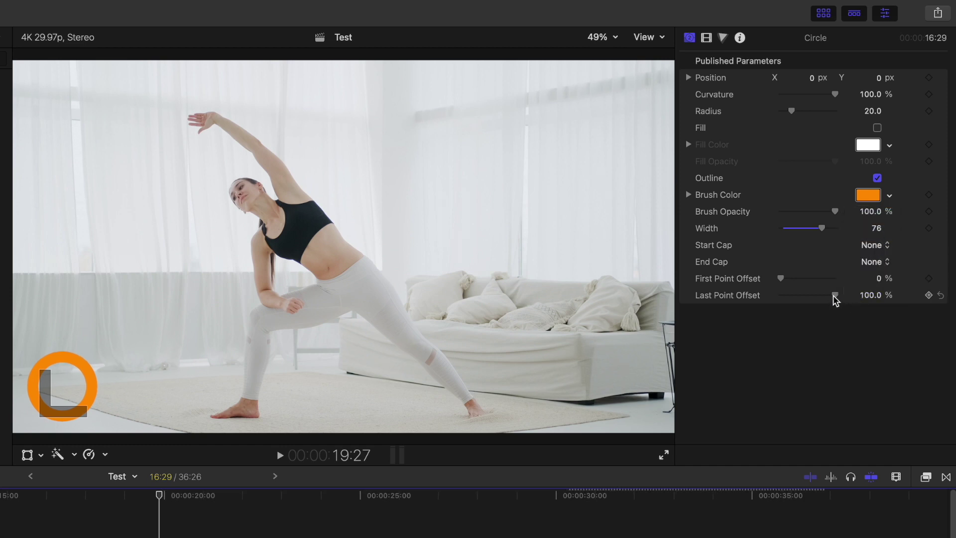
pyautogui.moveTo(834, 297); pyautogui.dragTo(786, 295)
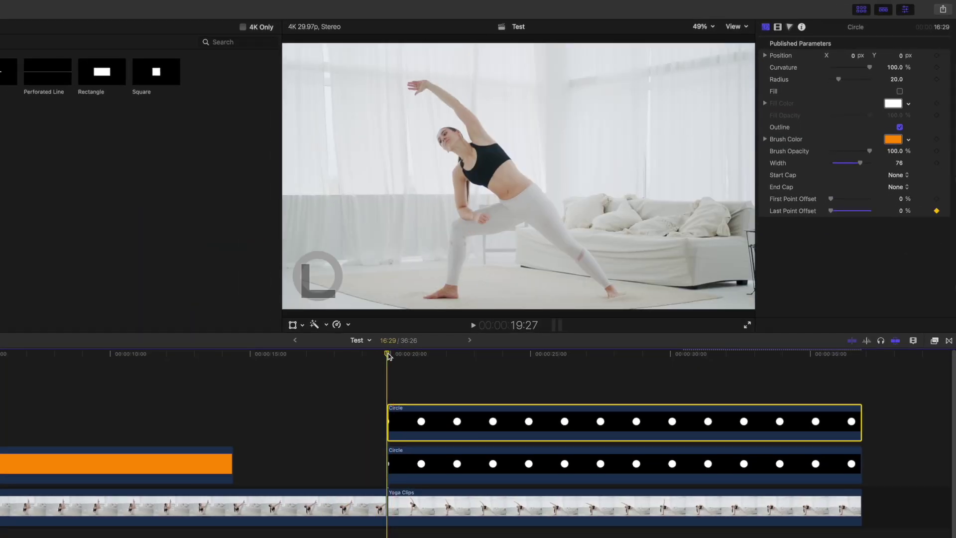
pyautogui.moveTo(388, 355); pyautogui.dragTo(857, 389)
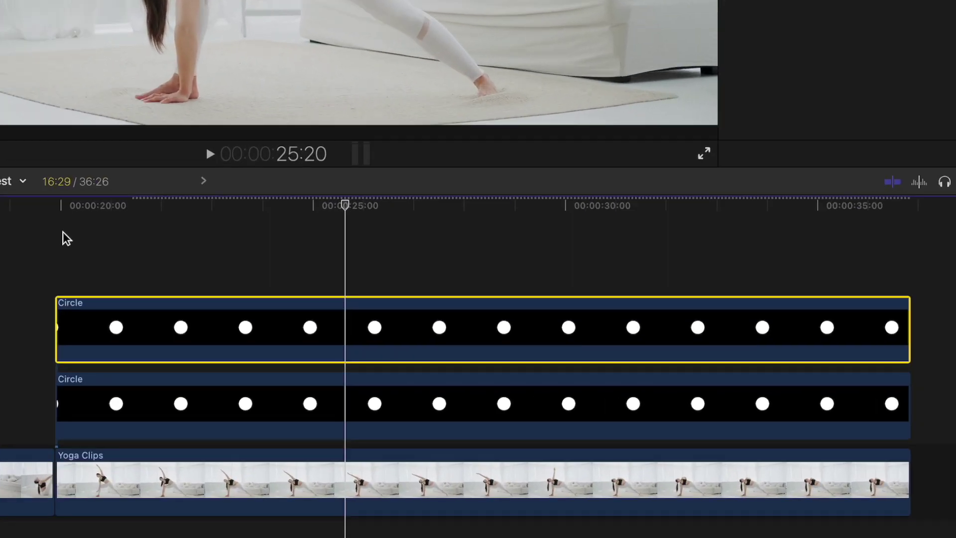
# - Drag the top Circle's final Video Animation keyframe earlier, toward 01:00:12:02
pyautogui.hotkey('ctrl', 'v')
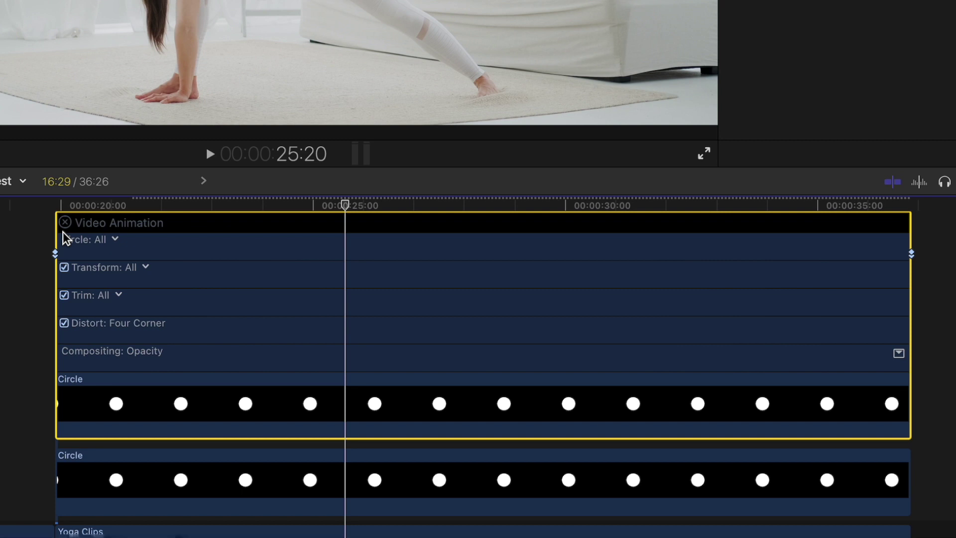
pyautogui.click(912, 253)
pyautogui.moveTo(908, 252); pyautogui.dragTo(649, 250)
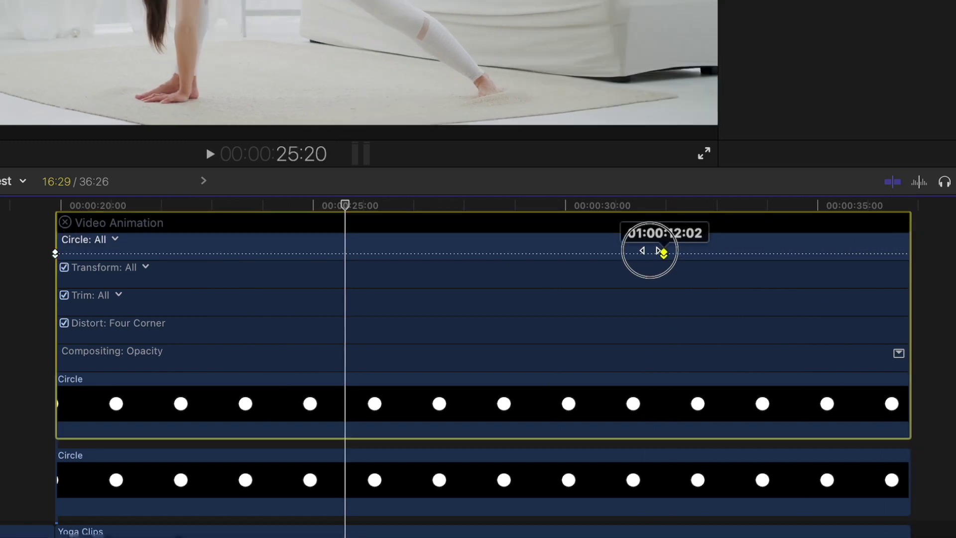